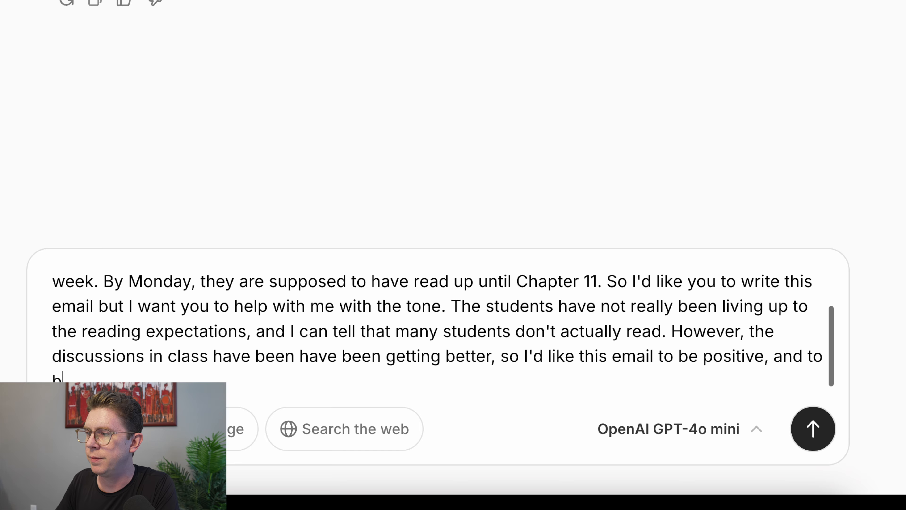
Finish the prompt asking for an encouraging tone and parental reading support in 2 paragraphs, and send it
{"action": "type", "text": "ave a growth mindse"}
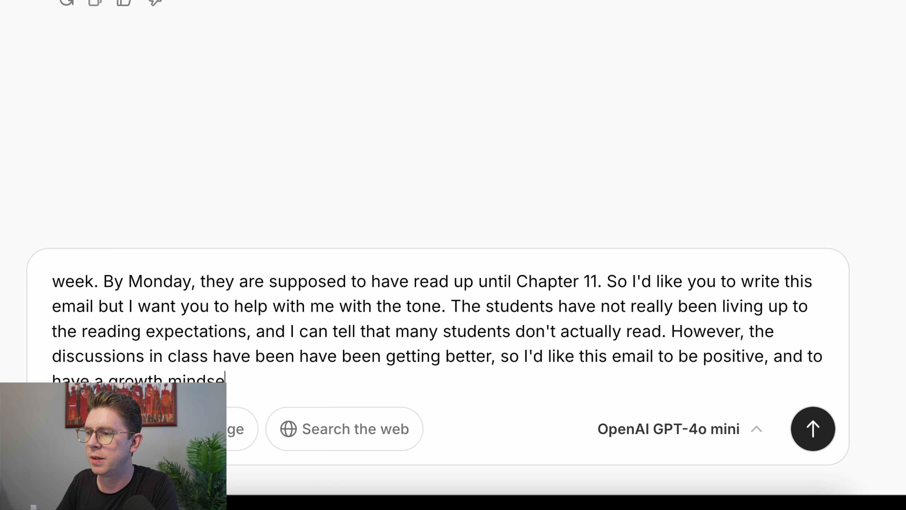
{"action": "type", "text": "vib"}
{"action": "type", "text": "e (but don't s"}
{"action": "type", "text": "ctually use th"}
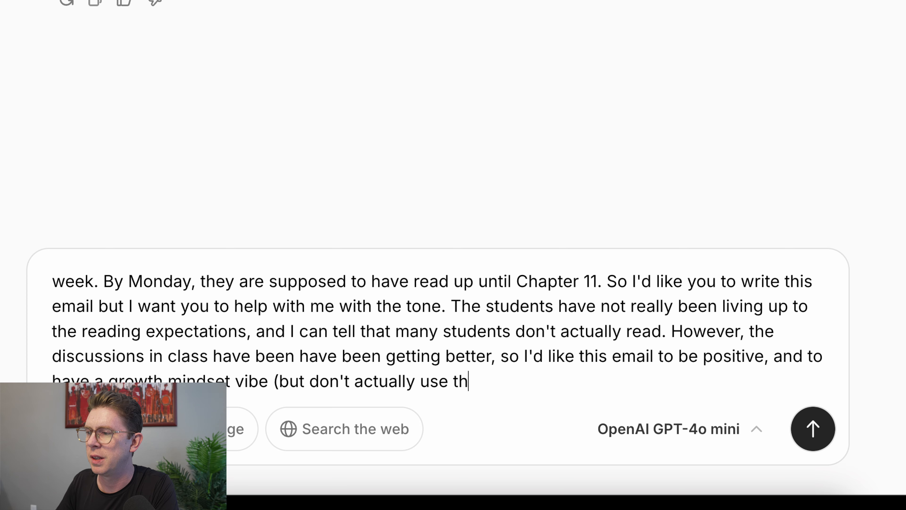
{"action": "type", "text": "at term)."}
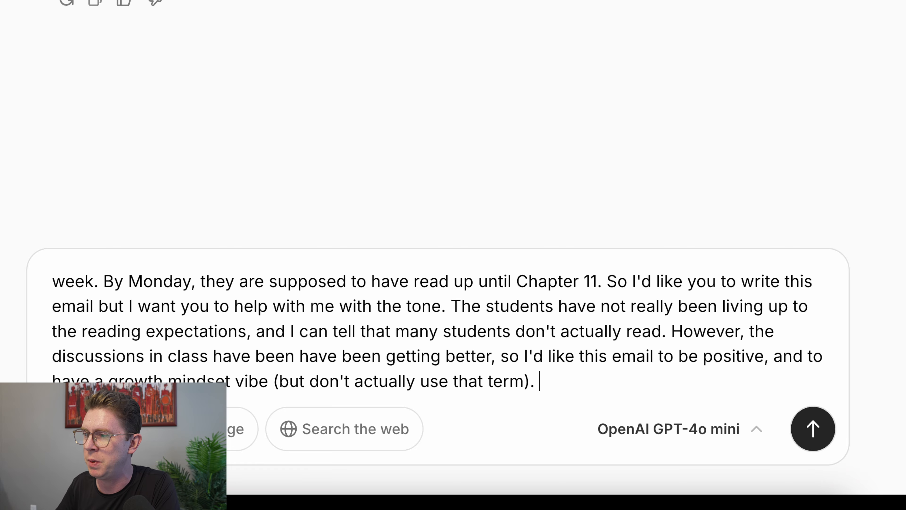
{"action": "type", "text": "to"}
{"action": "key", "text": "BackSpace"}
{"action": "key", "text": "BackSpace"}
{"action": "type", "text": "like to encourage them but also be c"}
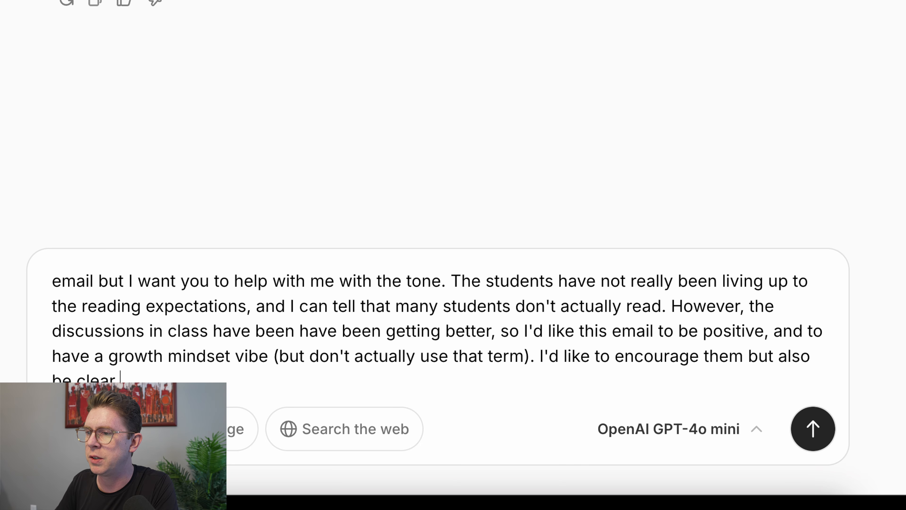
{"action": "type", "text": "lear that parental su"}
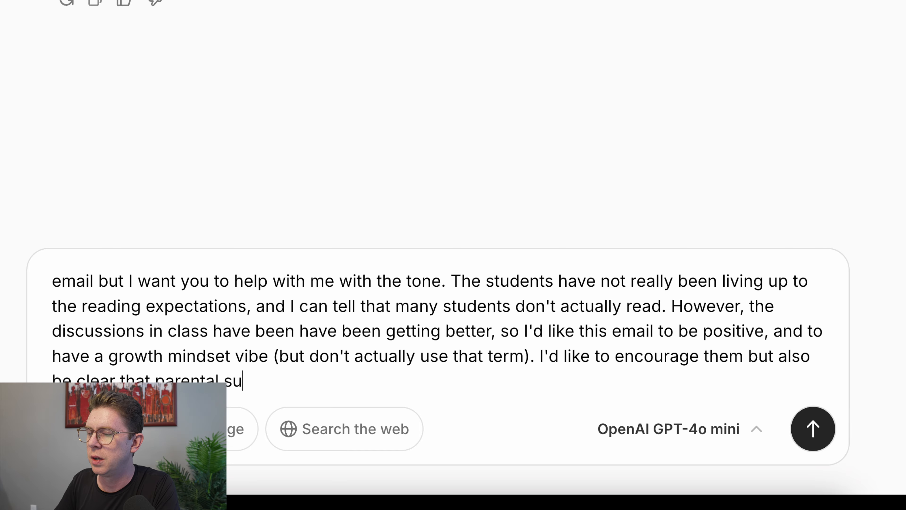
{"action": "type", "text": "pport toward"}
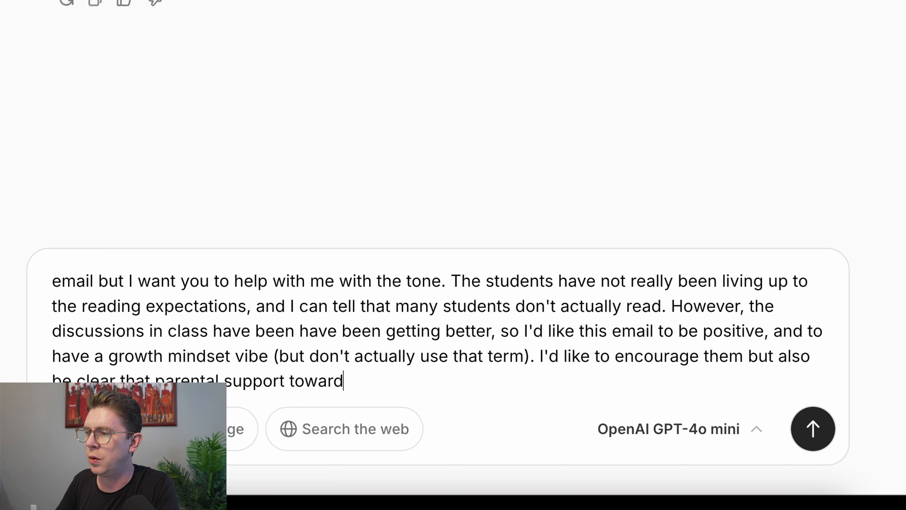
{"action": "type", "text": " reading more in depth woul"}
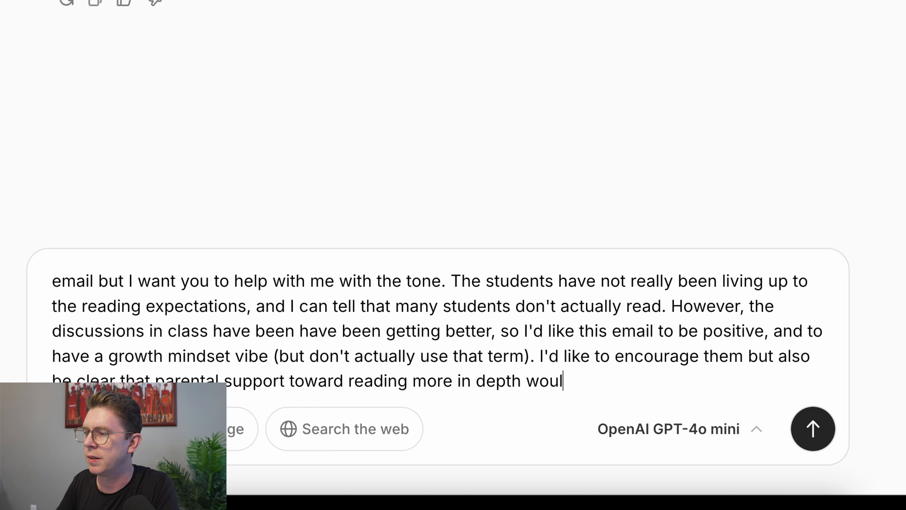
{"action": "type", "text": "d be helpful. P"}
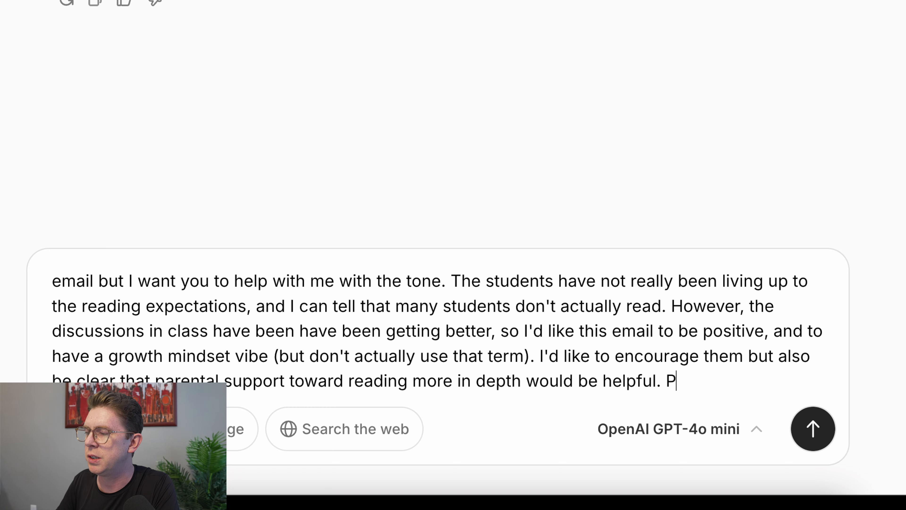
{"action": "type", "text": "lease generate this in"}
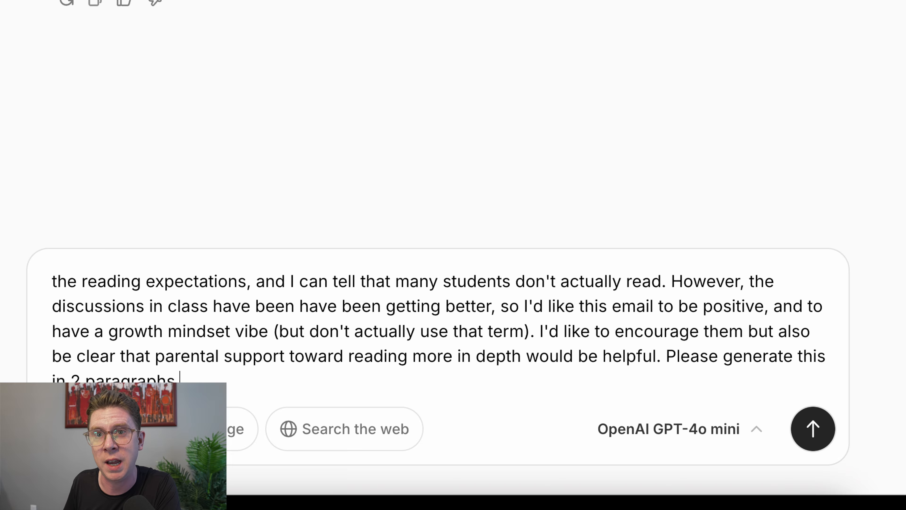
{"action": "key", "text": "Return"}
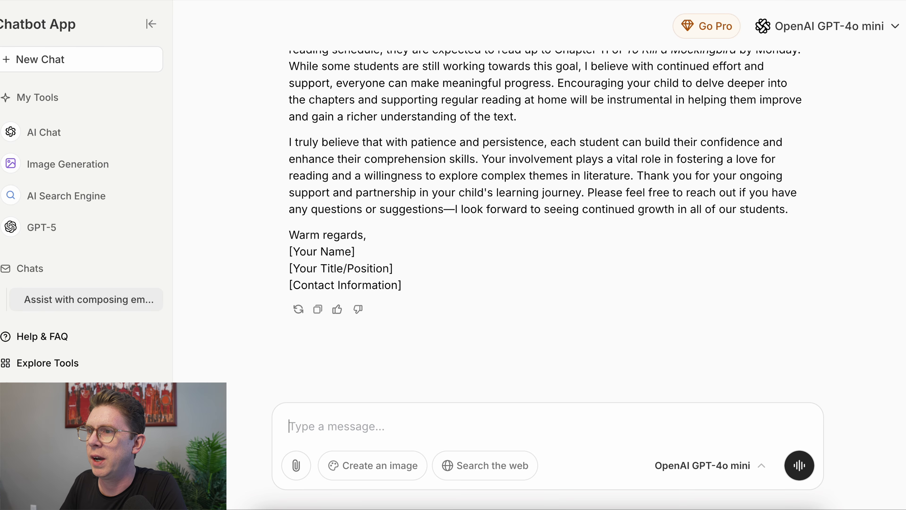
Copy the generated email from its Subject line through the [Contact Information] placeholder
{"action": "scroll", "coordinate": [410, 389], "scroll_direction": "up", "scroll_amount": 4}
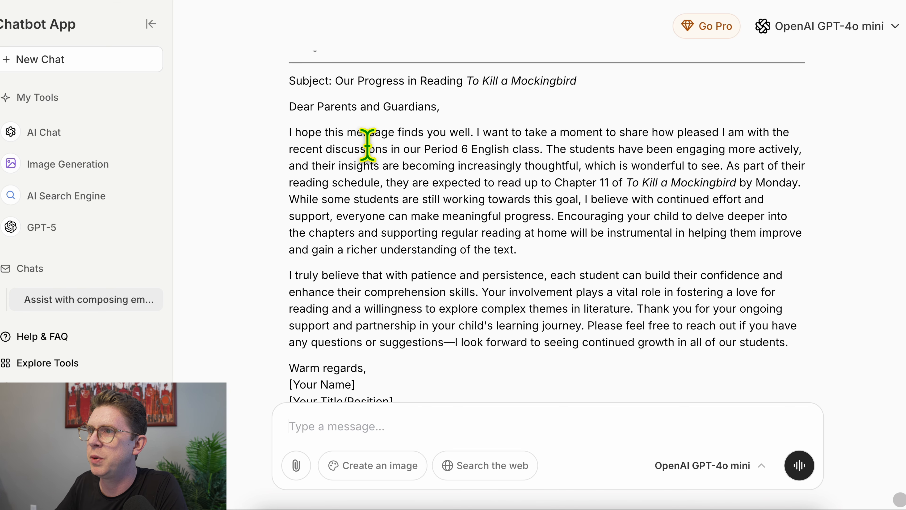
{"action": "left_click_drag", "start_coordinate": [286, 83], "coordinate": [444, 420]}
{"action": "key", "text": "ctrl+c"}
{"action": "scroll", "coordinate": [441, 317], "scroll_direction": "down", "scroll_amount": 3}
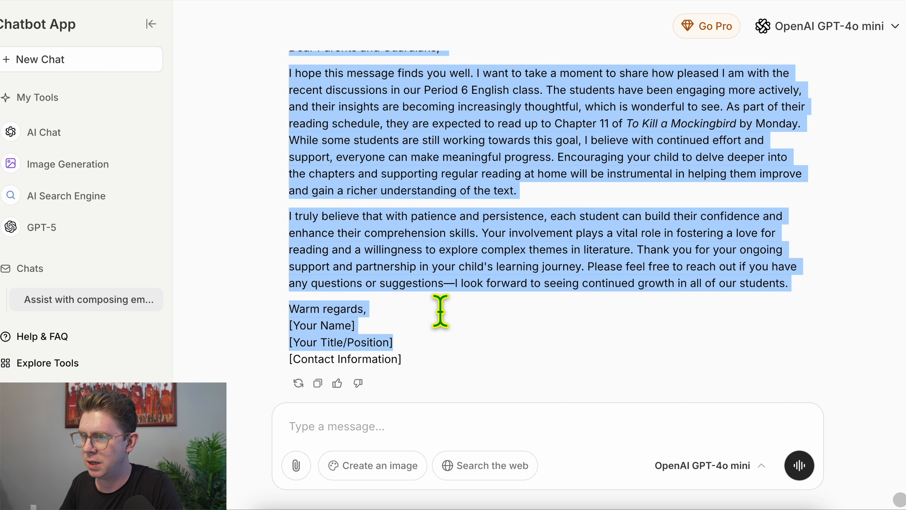
{"action": "mouse_move", "coordinate": [439, 317]}
{"action": "left_mouse_down"}
{"action": "mouse_move", "coordinate": [445, 355]}
{"action": "mouse_move", "coordinate": [431, 314]}
{"action": "left_mouse_up"}
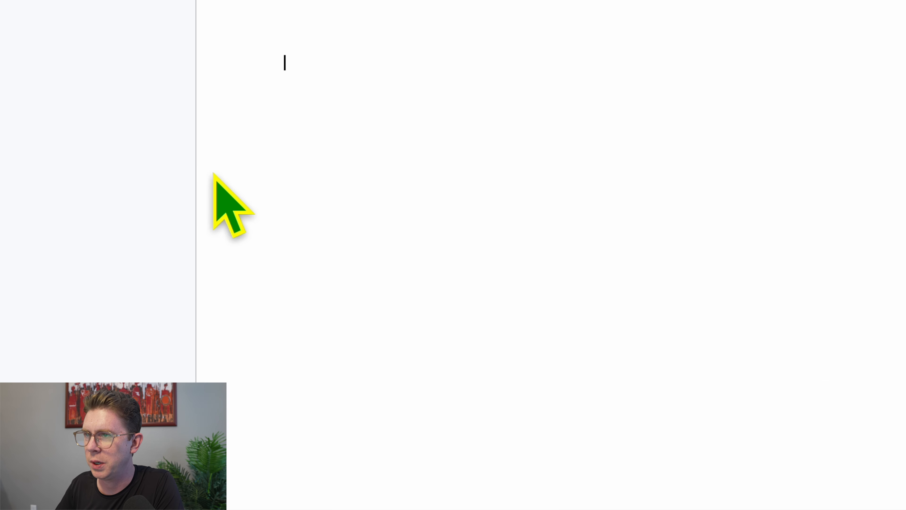
Paste the email into the blank Doc and change its subject to 'Reading assignment due Monday'
{"action": "key", "text": "ctrl+v"}
{"action": "left_click_drag", "start_coordinate": [623, 64], "coordinate": [342, 62]}
{"action": "type", "text": "Mocki"}
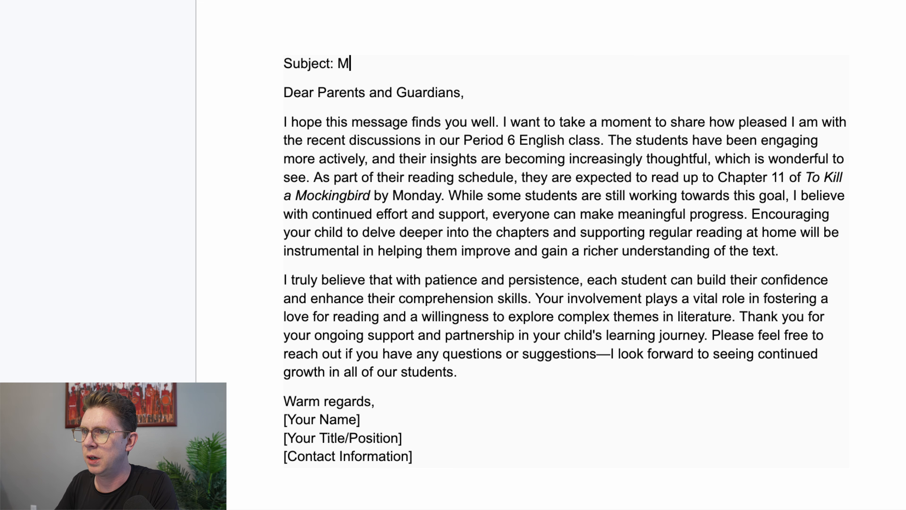
{"action": "key", "text": "BackSpace"}
{"action": "key", "text": "BackSpace"}
{"action": "key", "text": "BackSpace"}
{"action": "type", "text": "Read"}
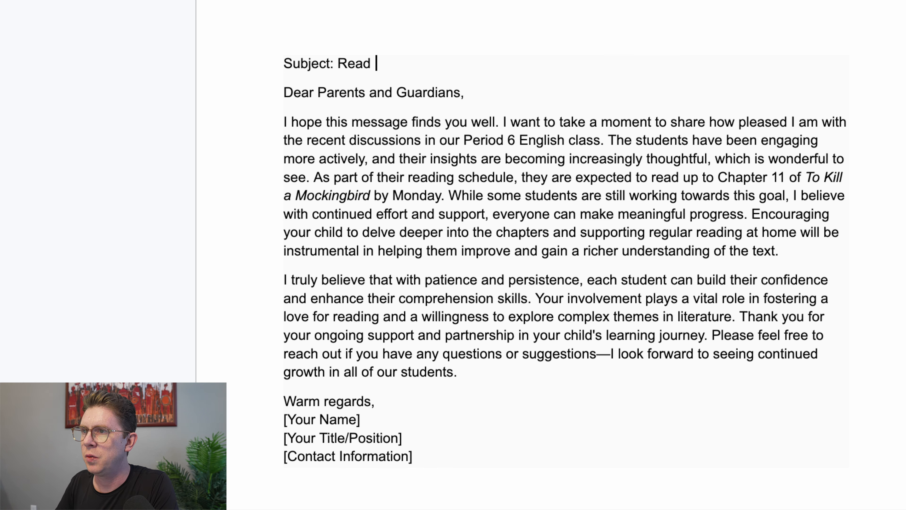
{"action": "type", "text": "ing assignment due "}
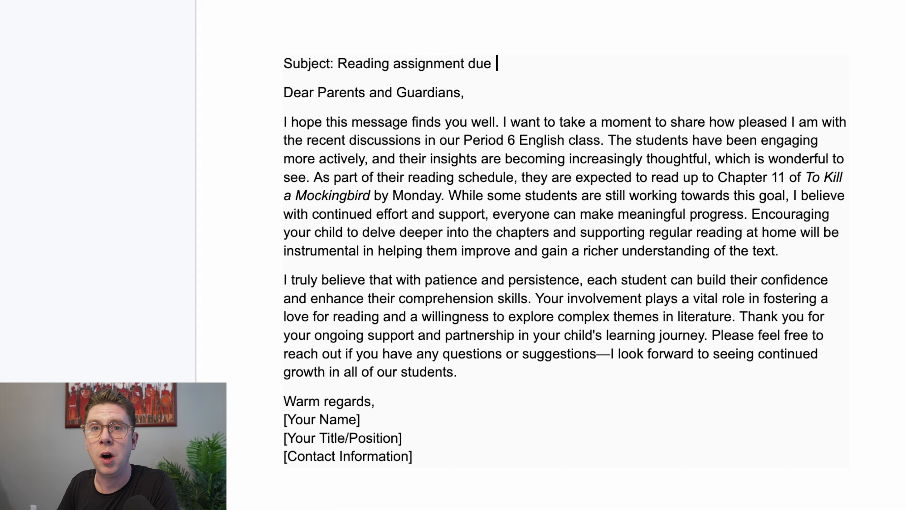
{"action": "type", "text": "Monday"}
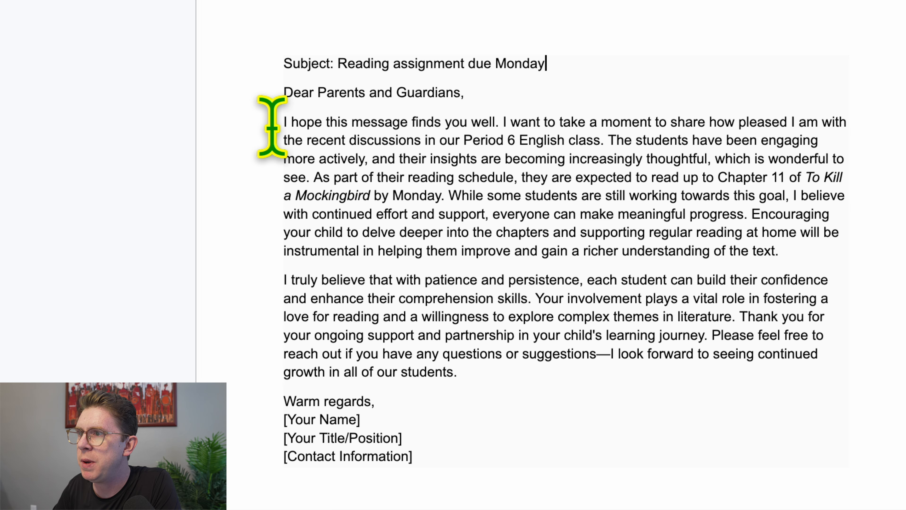
{"action": "left_click_drag", "start_coordinate": [272, 127], "coordinate": [500, 123]}
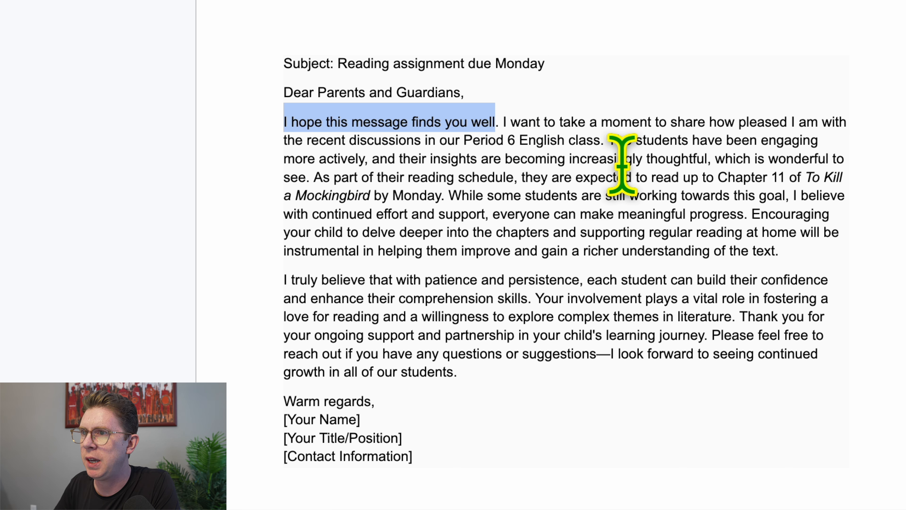
Open with 'Happy Friday everyone!' and add 'particularly in regard to the historical context,' after 'thoughtful,'
{"action": "type", "text": "Happy Friday "}
{"action": "type", "text": "everyone!"}
{"action": "key", "text": "Delete"}
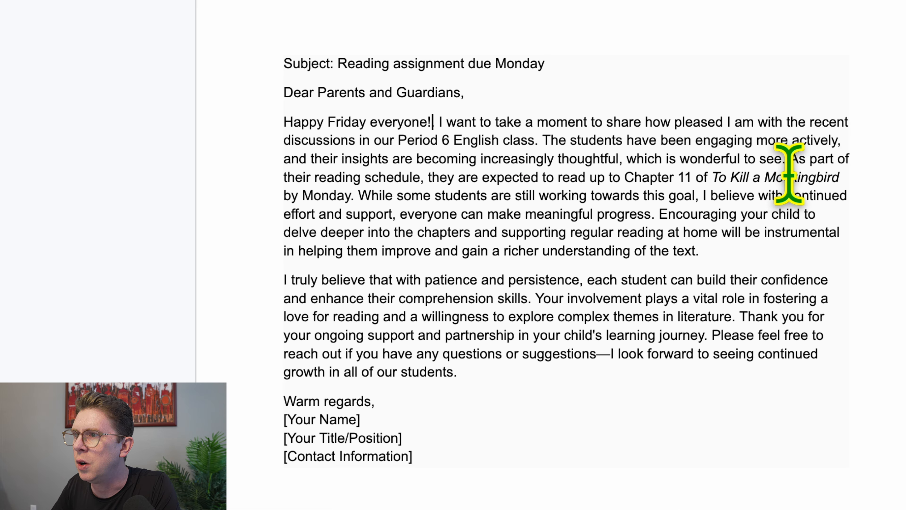
{"action": "left_click", "coordinate": [623, 159]}
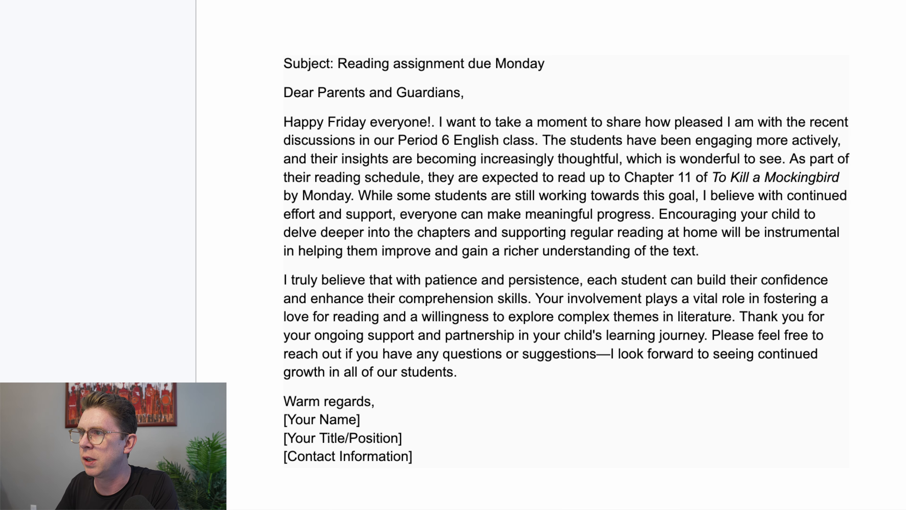
{"action": "type", "text": "particularly in "}
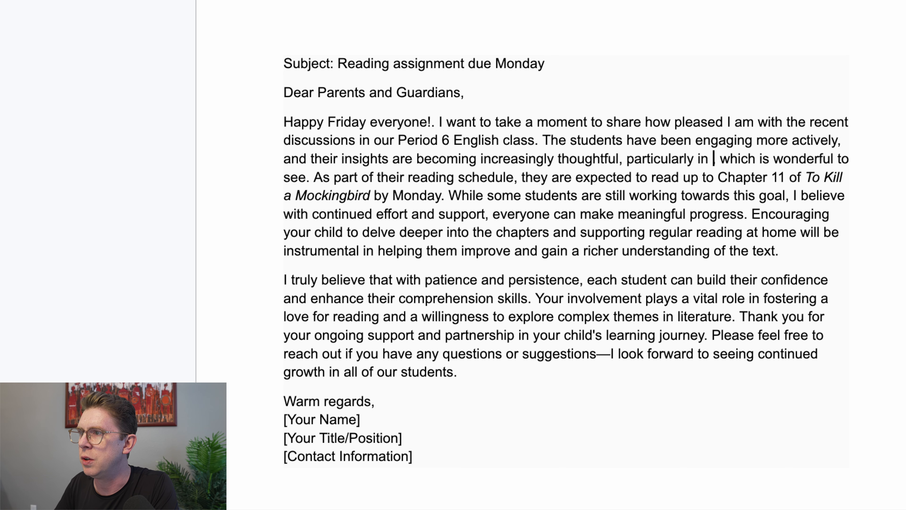
{"action": "type", "text": "regard ot"}
{"action": "key", "text": "BackSpace"}
{"action": "key", "text": "BackSpace"}
{"action": "key", "text": "BackSpace"}
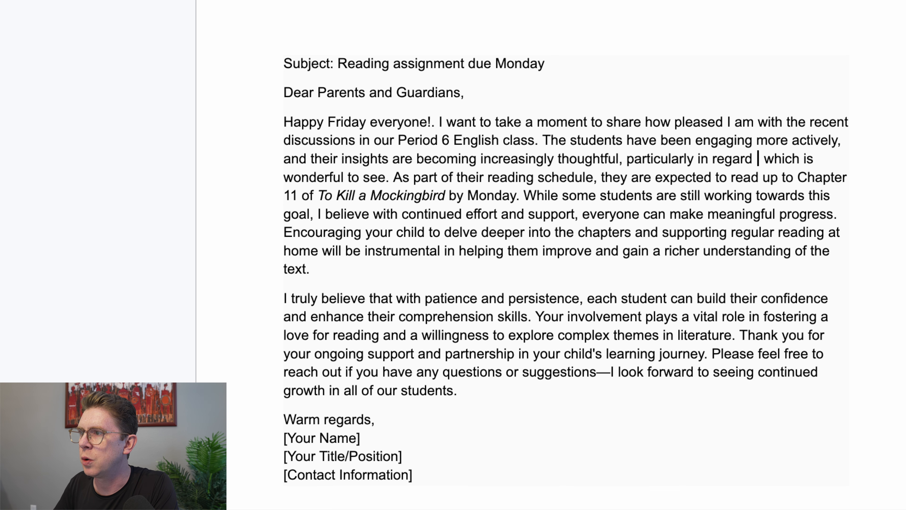
{"action": "type", "text": "to the historical context"}
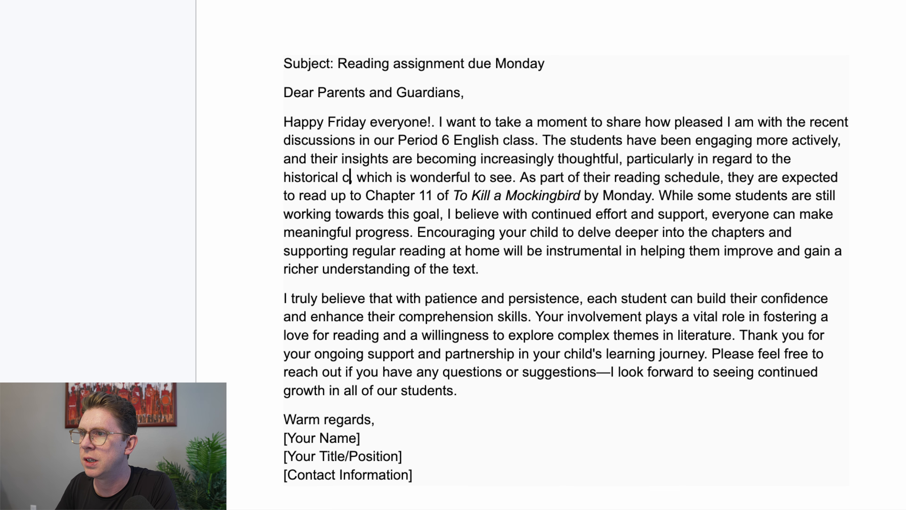
{"action": "type", "text": ","}
Extend the 'wonderful to see' sentence with 'and fun to explore.'
{"action": "left_click", "coordinate": [552, 178]}
{"action": "key", "text": "BackSpace"}
{"action": "type", "text": "and fun to explore"}
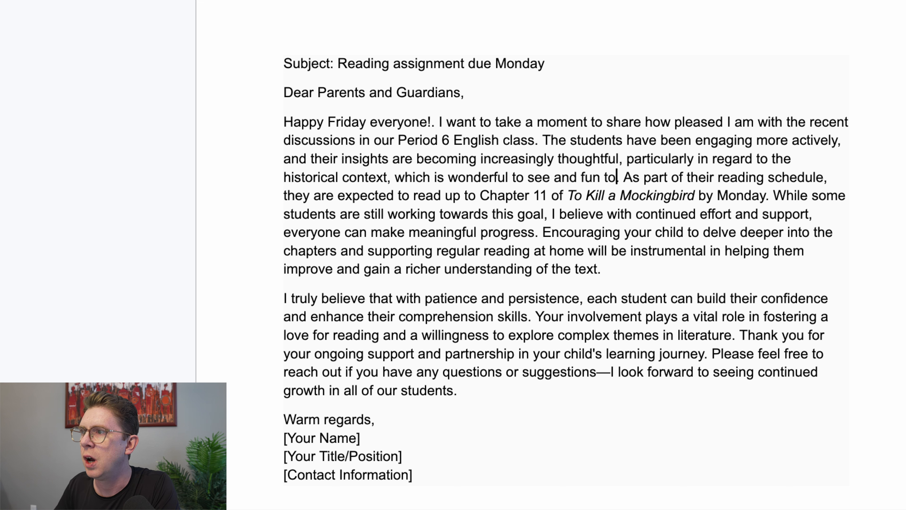
{"action": "type", "text": "."}
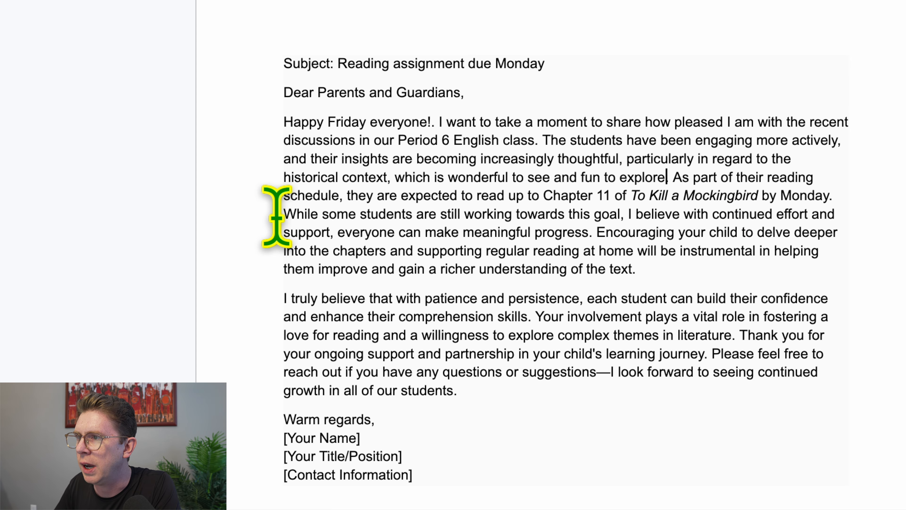
Delete the 'While some students…' sentence and start 'On the other hand, if students are not able to read the book…'
{"action": "left_click_drag", "start_coordinate": [285, 214], "coordinate": [585, 230]}
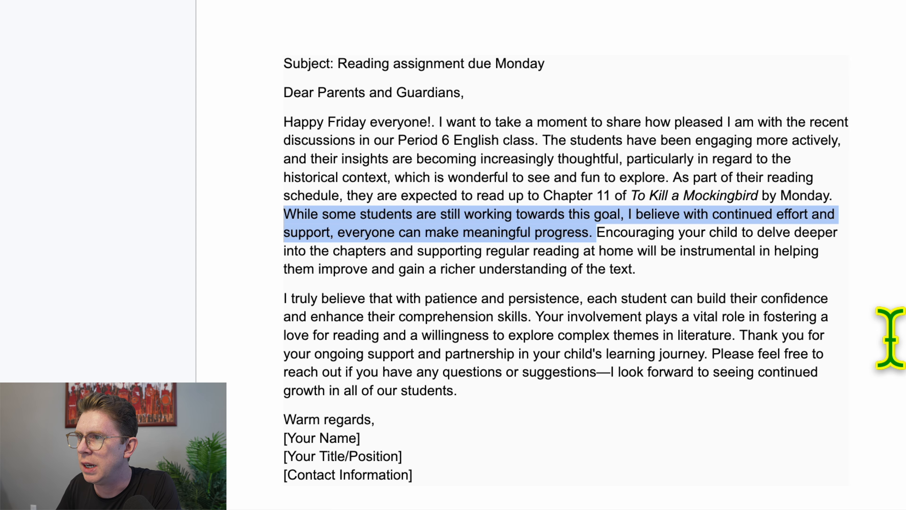
{"action": "key", "text": "BackSpace"}
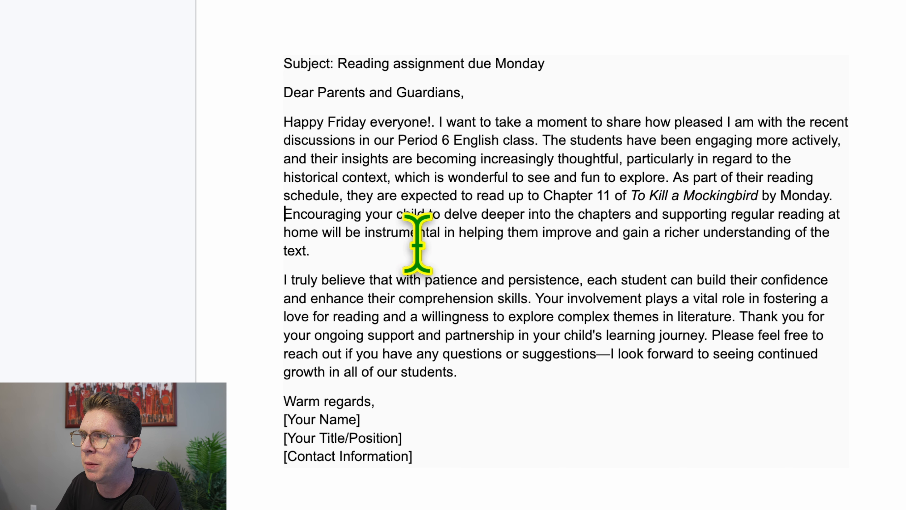
{"action": "left_click", "coordinate": [616, 250]}
{"action": "type", "text": "On the other hand"}
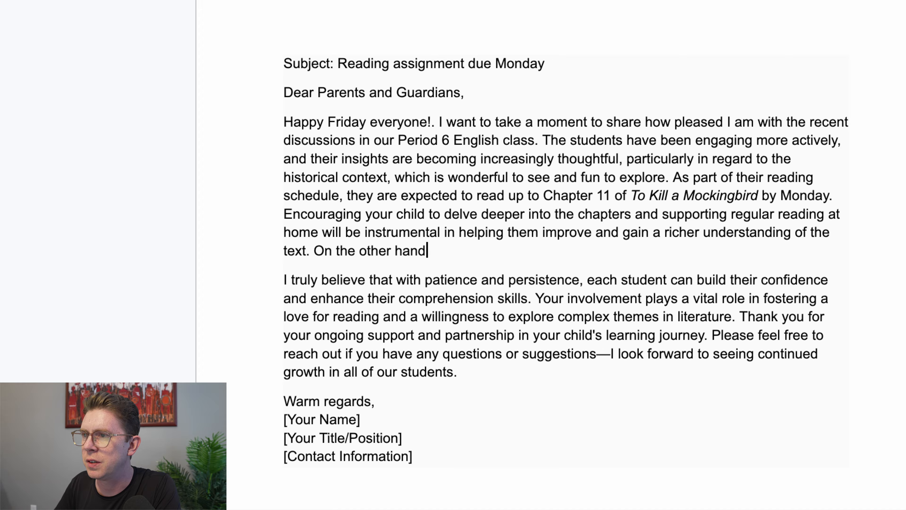
{"action": "type", "text": ", if students are not able to "}
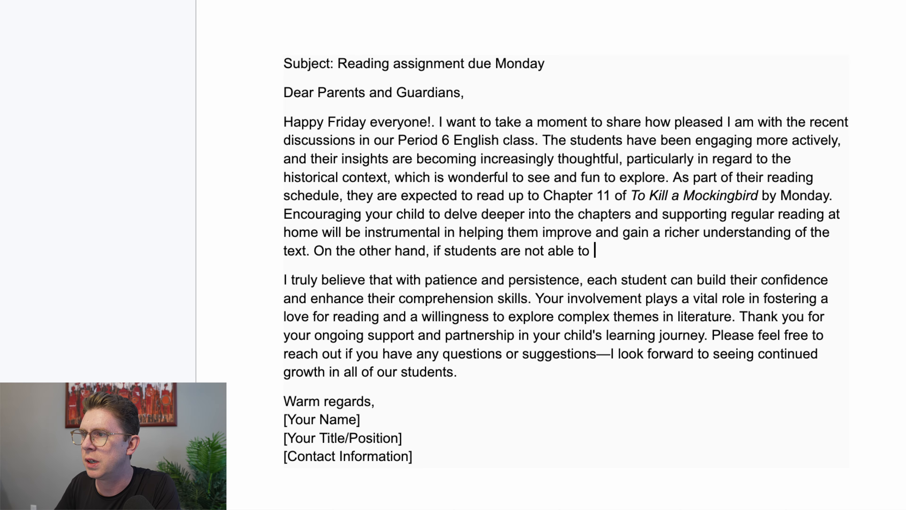
{"action": "type", "text": "read the book, they are missing "}
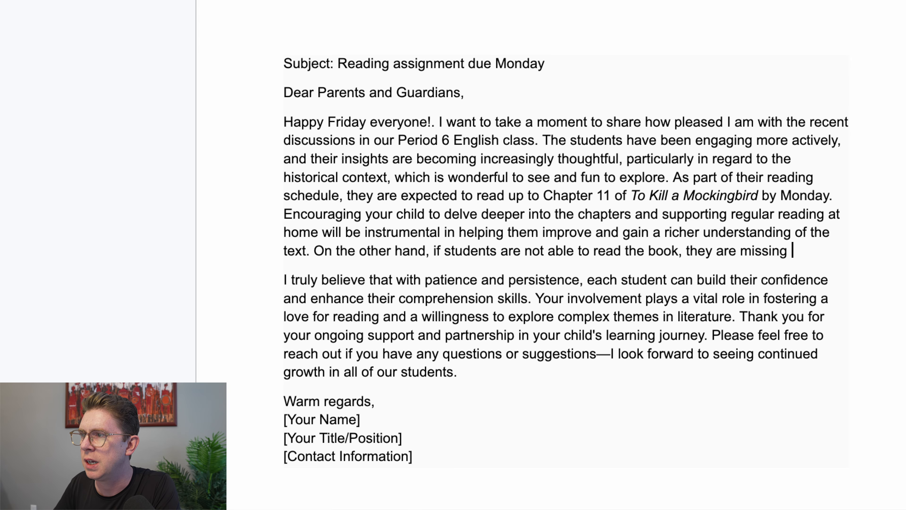
{"action": "type", "text": "a lot, and might no"}
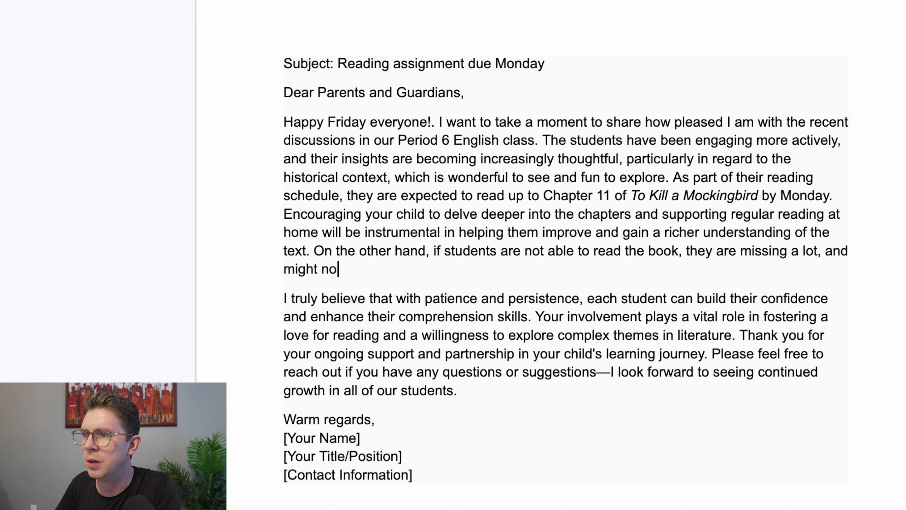
{"action": "type", "text": "t be able to "}
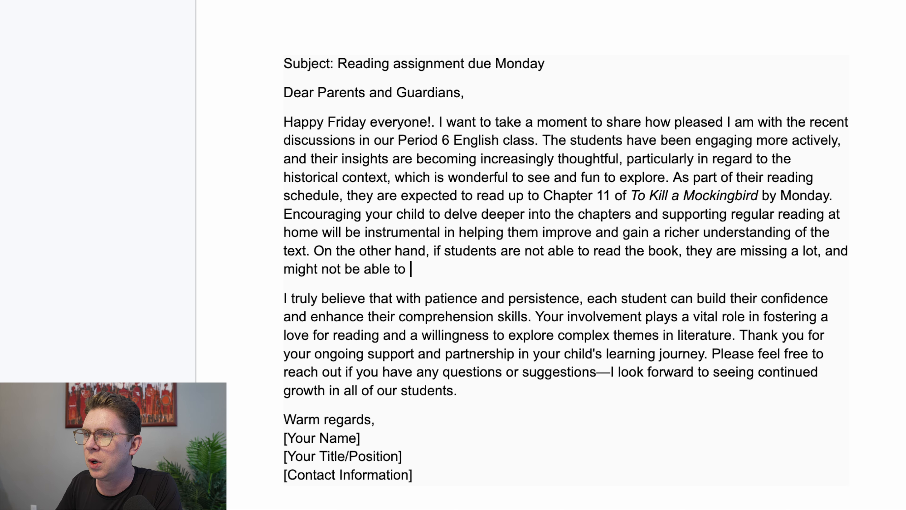
{"action": "type", "text": "hand"}
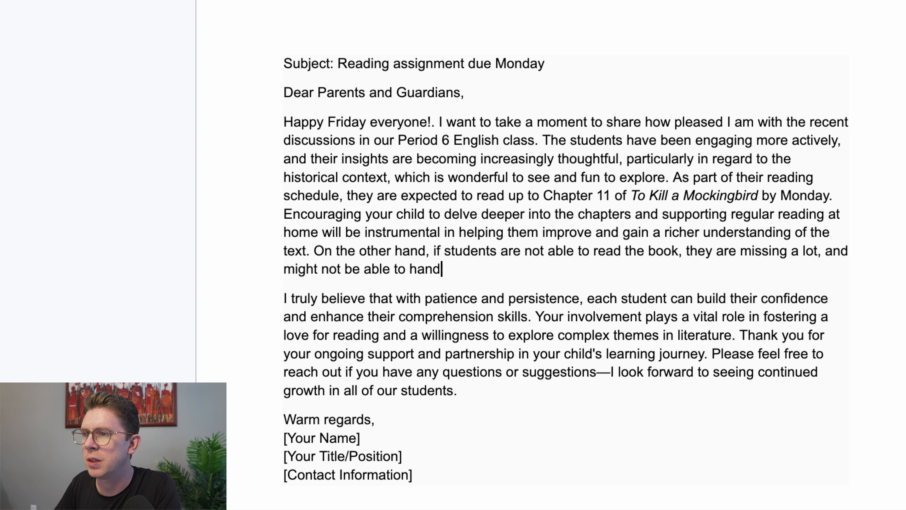
Finish with non-readers may not do their best in future assessments, then 'Reading is always important!'
{"action": "key", "text": "BackSpace"}
{"action": "key", "text": "BackSpace"}
{"action": "key", "text": "BackSpace"}
{"action": "key", "text": "BackSpace"}
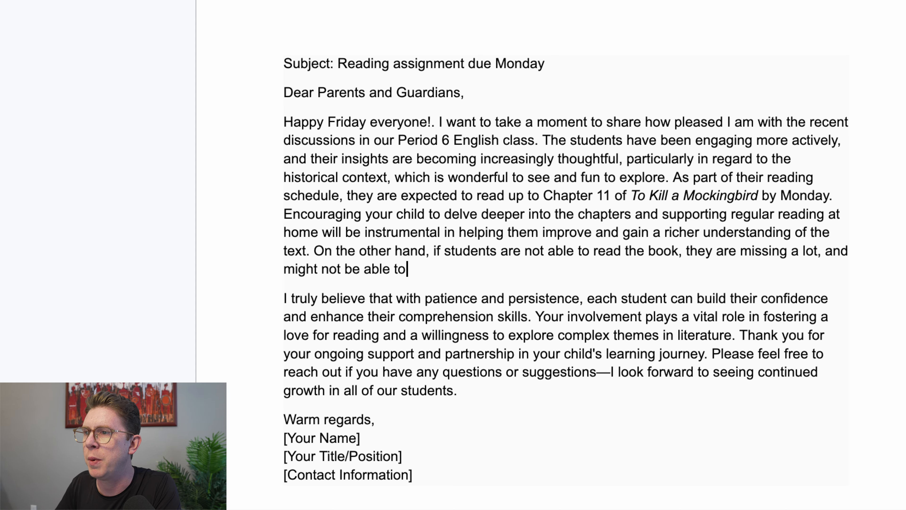
{"action": "type", "text": "do their best"}
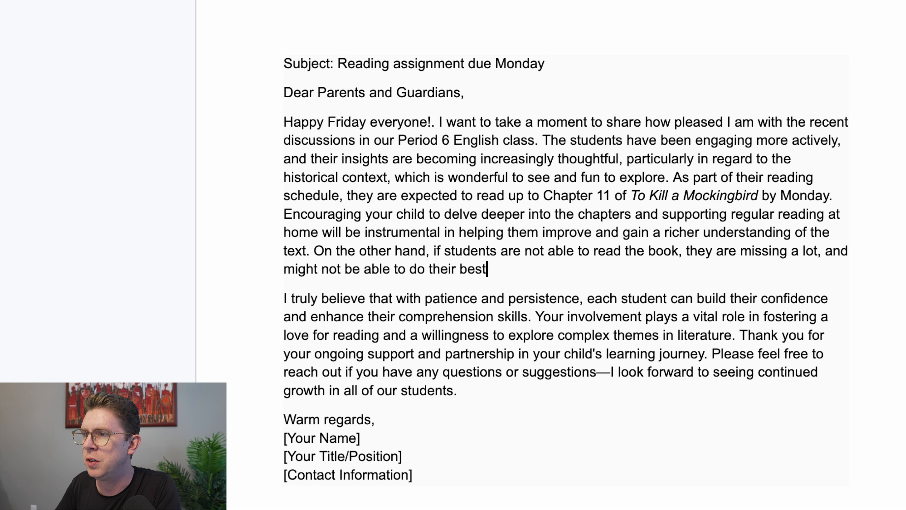
{"action": "type", "text": " in future evaluations."}
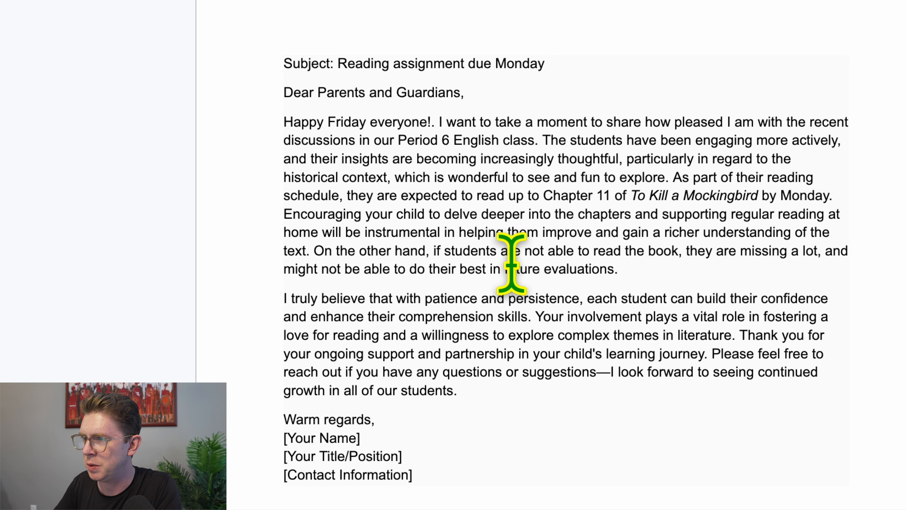
{"action": "key", "text": "alt+shift+Left"}
{"action": "type", "text": "assessment"}
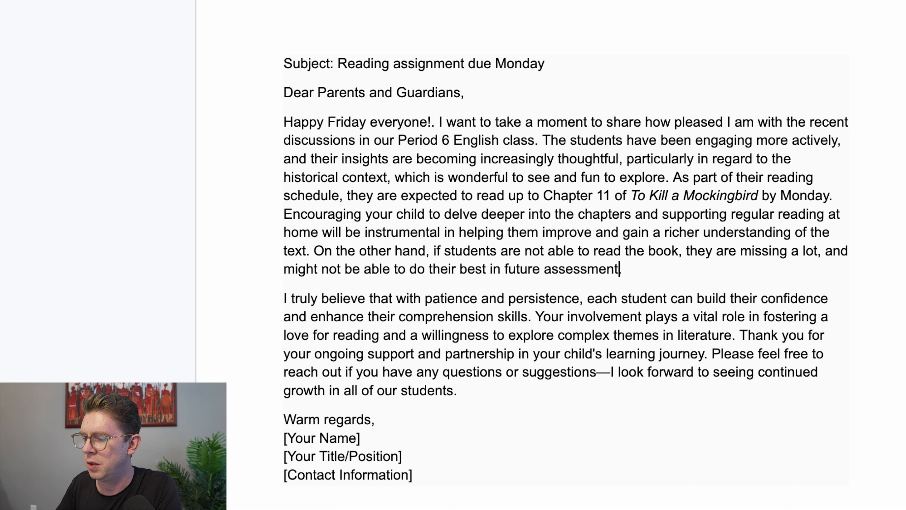
{"action": "type", "text": "s. Reading is important"}
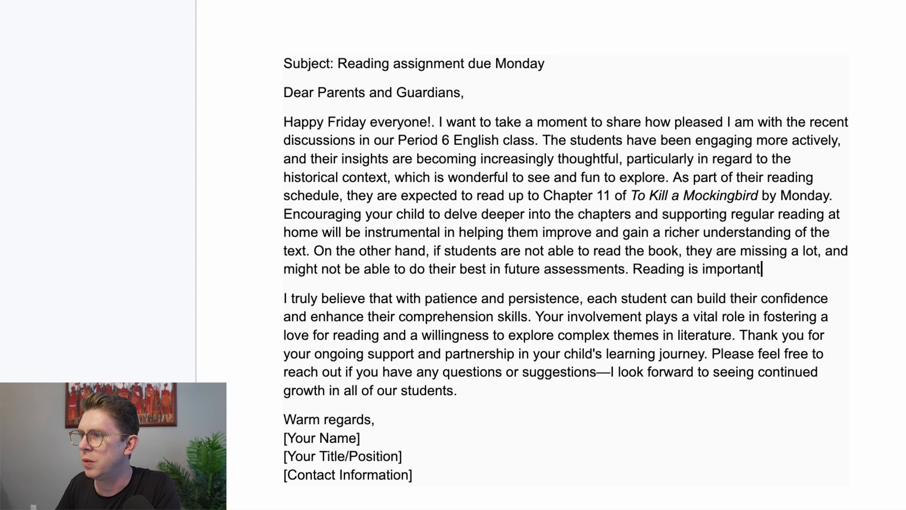
{"action": "type", "text": "!"}
{"action": "left_click", "coordinate": [707, 268]}
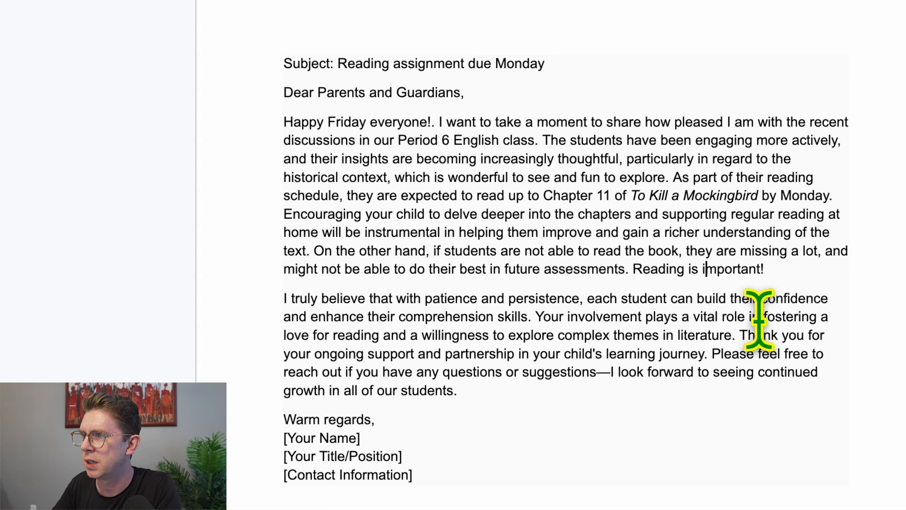
{"action": "key", "text": "BackSpace"}
{"action": "type", "text": "always"}
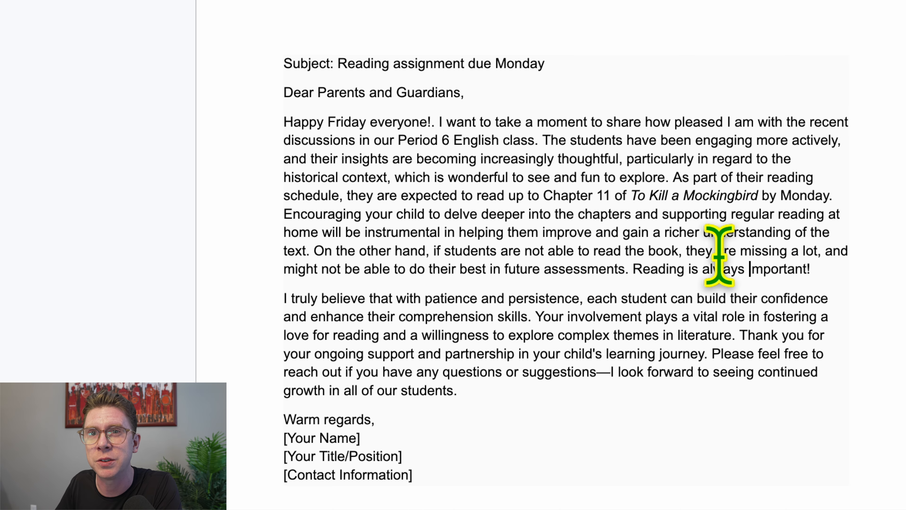
Delete the 'I truly believe … comprehension skills.' sentence about patience and persistence
{"action": "scroll", "coordinate": [571, 250], "scroll_direction": "down", "scroll_amount": 1}
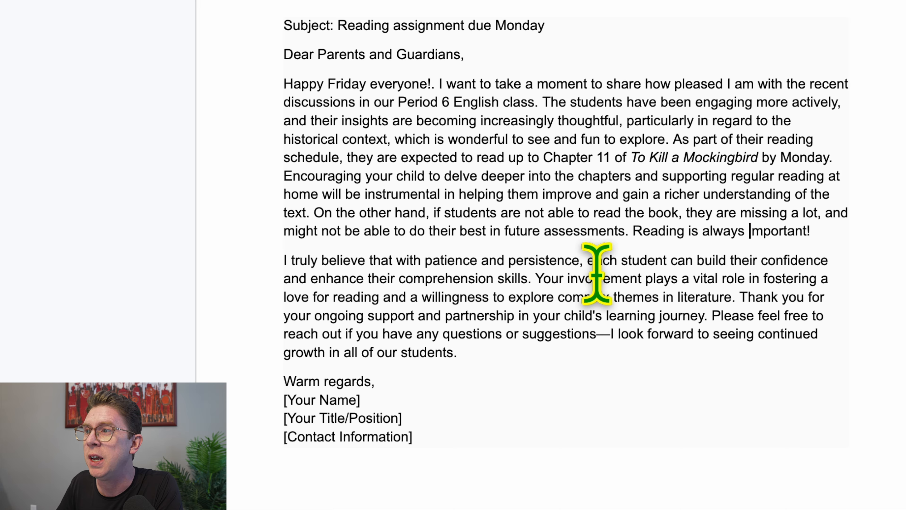
{"action": "scroll", "coordinate": [603, 274], "scroll_direction": "down", "scroll_amount": 1}
{"action": "scroll", "coordinate": [603, 275], "scroll_direction": "up", "scroll_amount": 1}
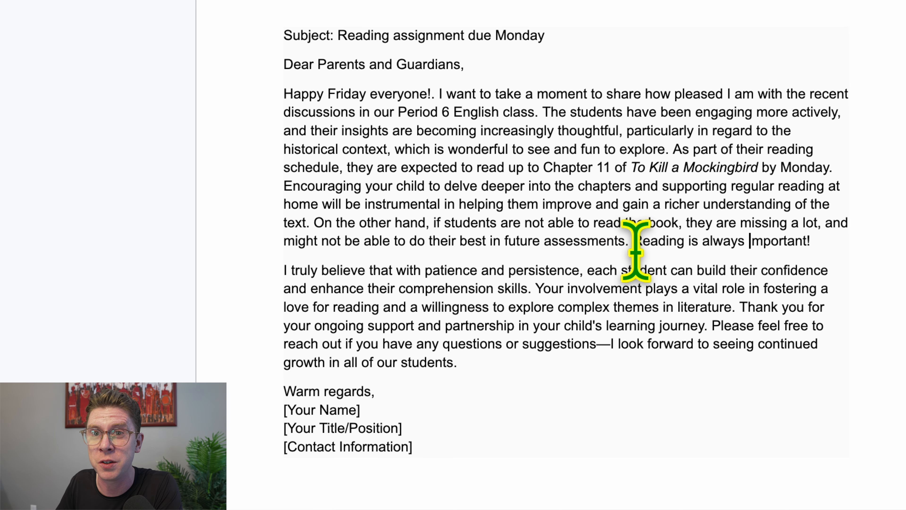
{"action": "left_click_drag", "start_coordinate": [273, 273], "coordinate": [541, 288]}
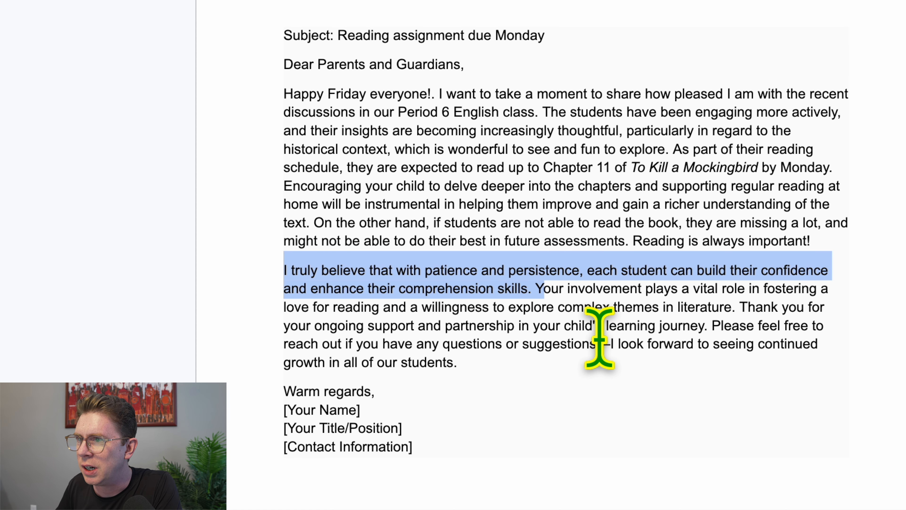
{"action": "key", "text": "BackSpace"}
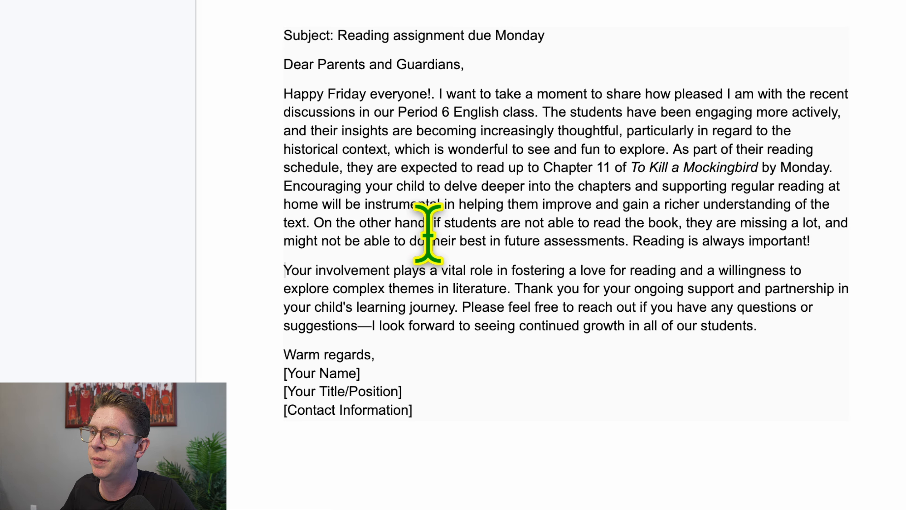
Replace [Your Name] with the teacher's name and [Your Title/Position] with '9th Grade English'
{"action": "left_click_drag", "start_coordinate": [360, 373], "coordinate": [257, 371]}
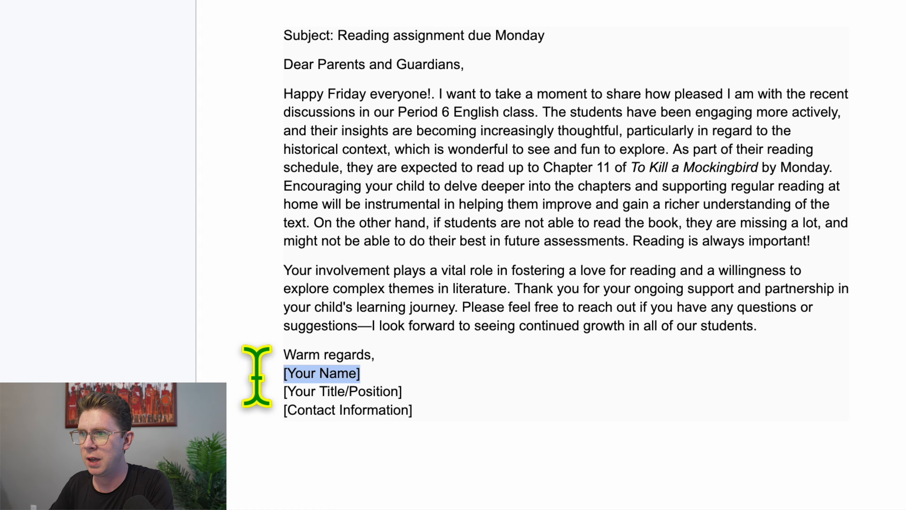
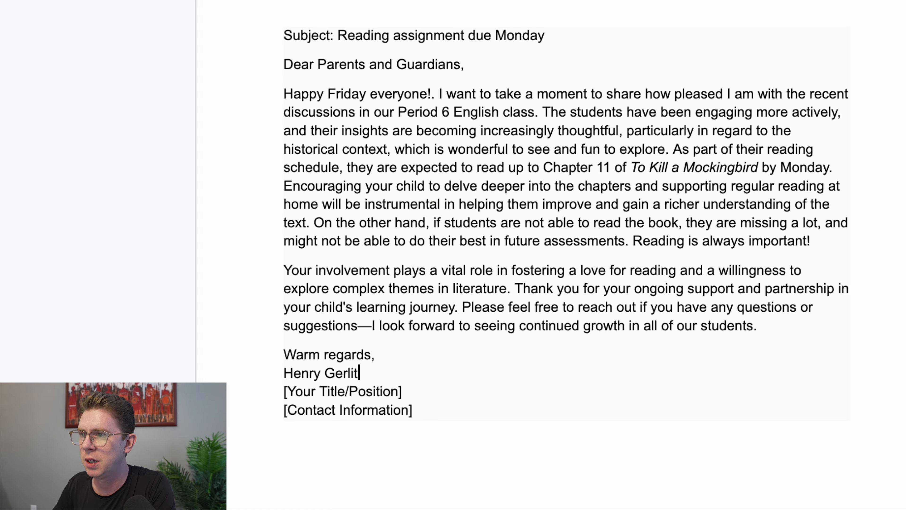
{"action": "left_click_drag", "start_coordinate": [402, 391], "coordinate": [253, 389]}
{"action": "type", "text": "98"}
{"action": "key", "text": "BackSpace"}
{"action": "type", "text": "th gr"}
{"action": "key", "text": "BackSpace"}
{"action": "key", "text": "BackSpace"}
{"action": "type", "text": "Grdae"}
{"action": "key", "text": "BackSpace"}
{"action": "key", "text": "BackSpace"}
{"action": "key", "text": "BackSpace"}
{"action": "key", "text": "BackSpace"}
{"action": "type", "text": "a"}
{"action": "key", "text": "BackSpace"}
{"action": "type", "text": "rade English"}
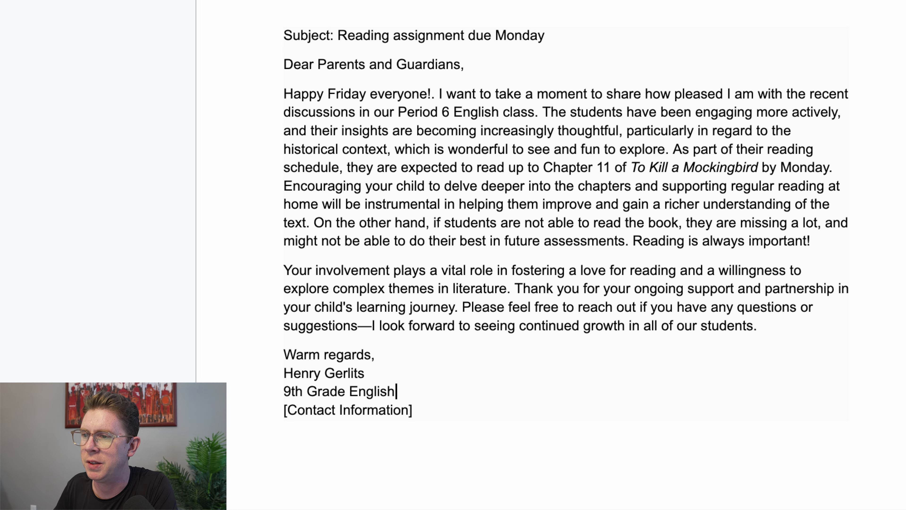
Select the contact information placeholder, then the whole letter, and clear the selection
{"action": "left_click_drag", "start_coordinate": [472, 451], "coordinate": [237, 421]}
{"action": "left_click_drag", "start_coordinate": [522, 406], "coordinate": [212, 35]}
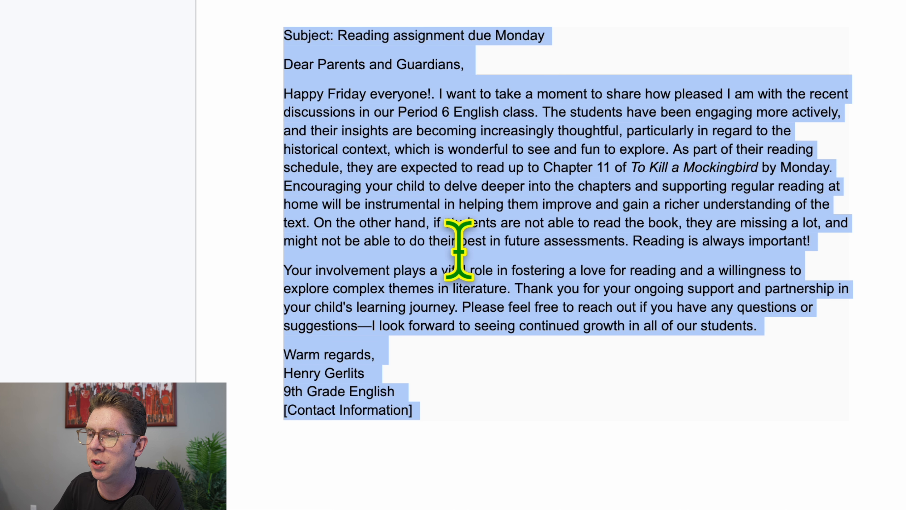
{"action": "left_click", "coordinate": [487, 222]}
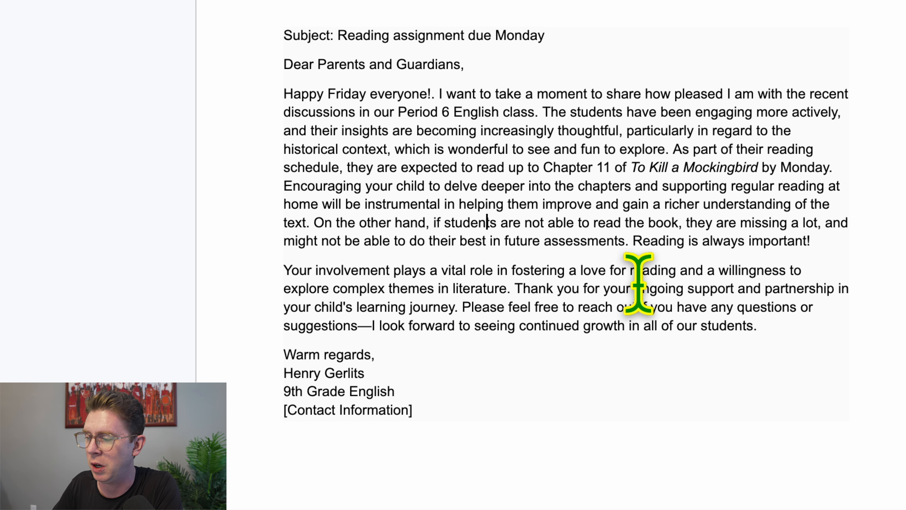